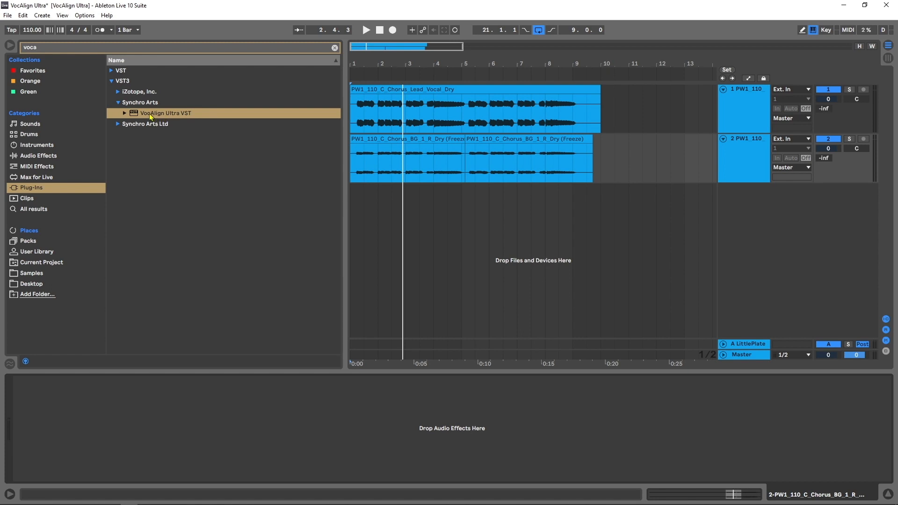
# Add the VocAlign Ultra VST3 effect to the backing vocal track holding the PW1_110_C_Chorus_BG_1_R_Dry clips
pyautogui.moveTo(149, 113); pyautogui.dragTo(423, 165)
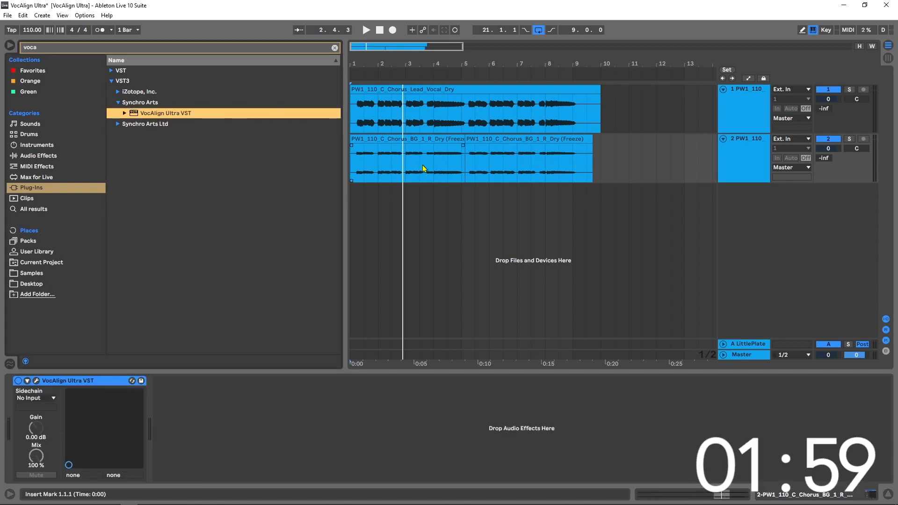
pyautogui.click(469, 155)
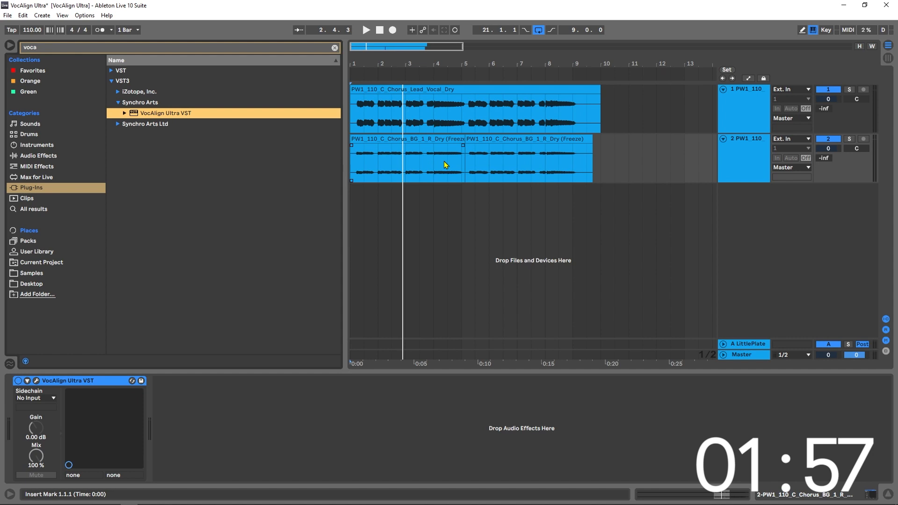
pyautogui.moveTo(420, 111); pyautogui.dragTo(504, 110)
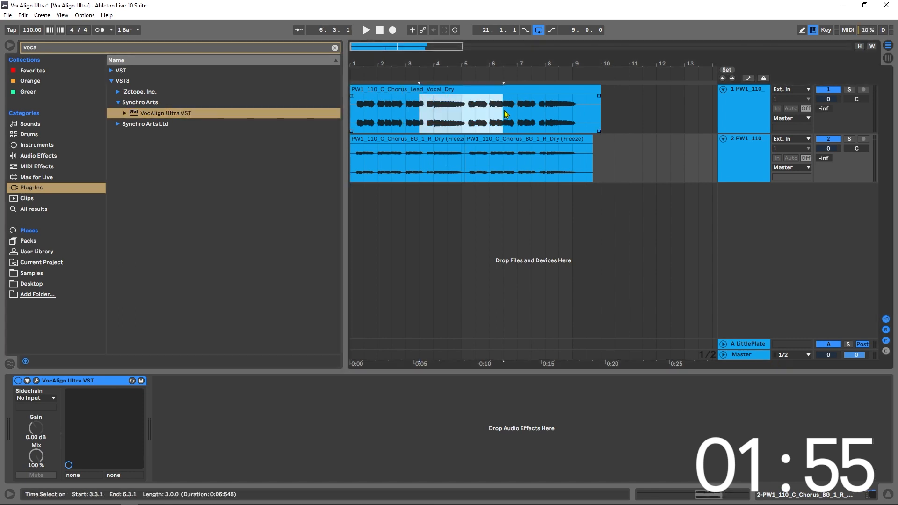
pyautogui.click(429, 168)
pyautogui.moveTo(430, 171); pyautogui.dragTo(489, 169)
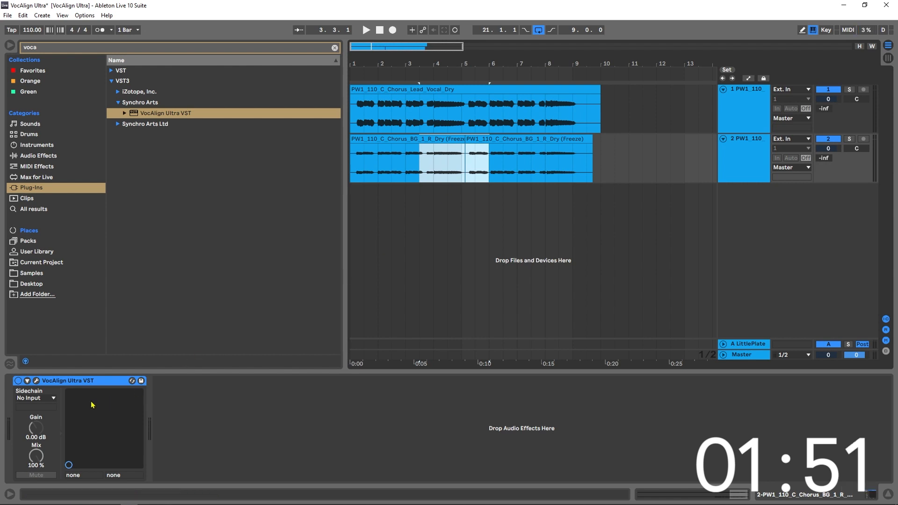
# Open the VocAlign Ultra plug-in window and set its sidechain input to the 1-PW1 110 C Chorus Lead Vocal Dry track
pyautogui.click(36, 381)
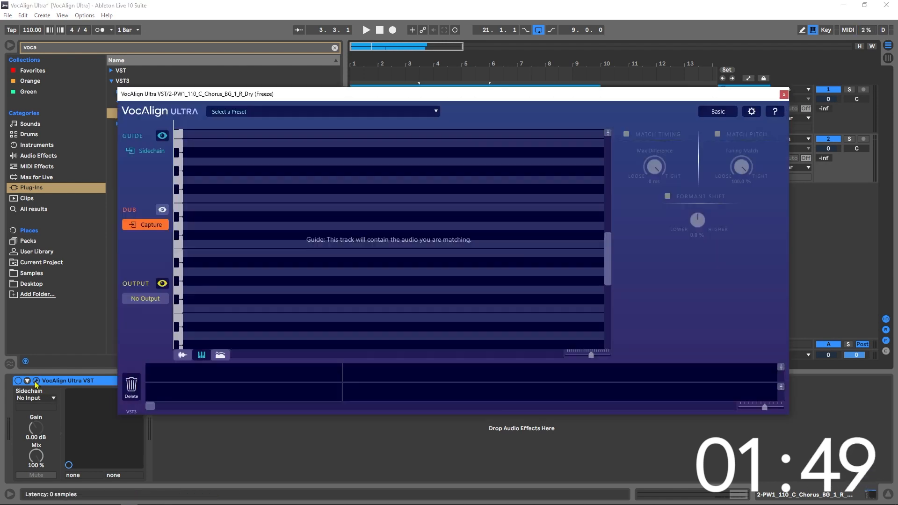
pyautogui.moveTo(502, 96); pyautogui.dragTo(519, 106)
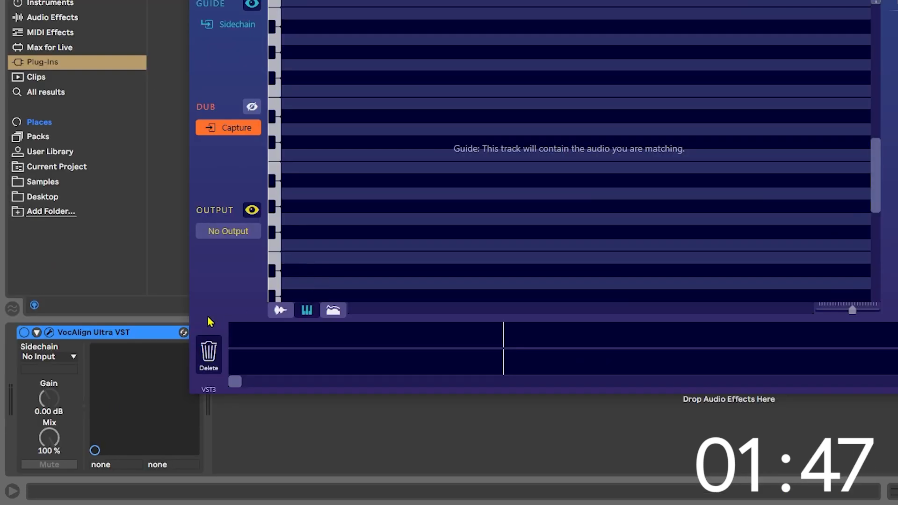
pyautogui.click(46, 358)
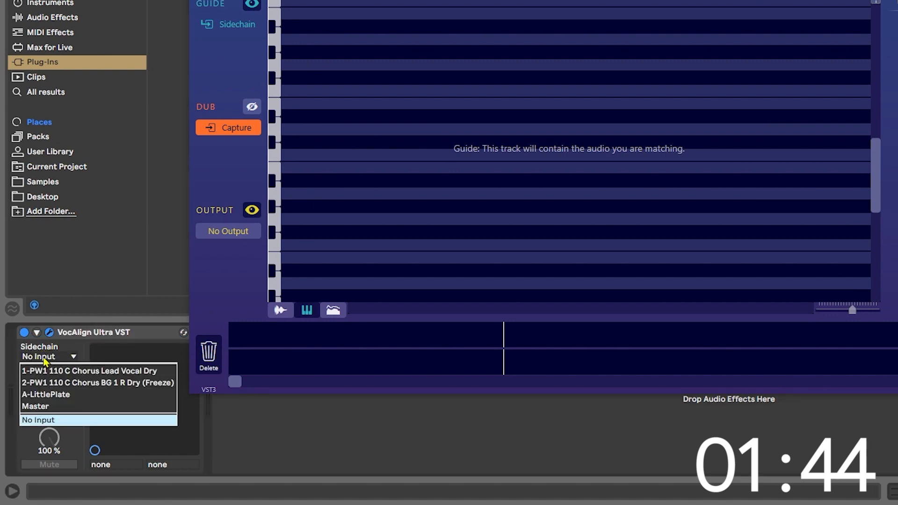
pyautogui.click(92, 371)
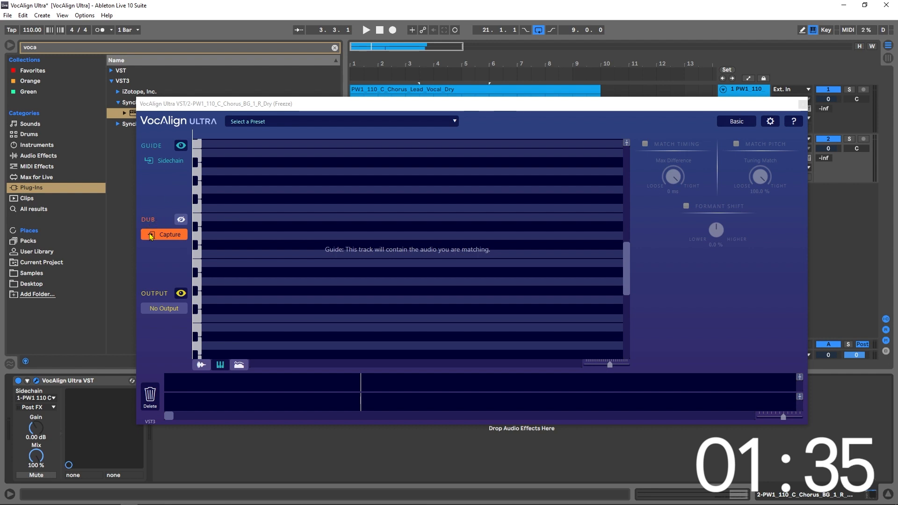
# Capture the guide and dub audio in VocAlign by playing both vocal tracks through from the start of the song
pyautogui.click(380, 30)
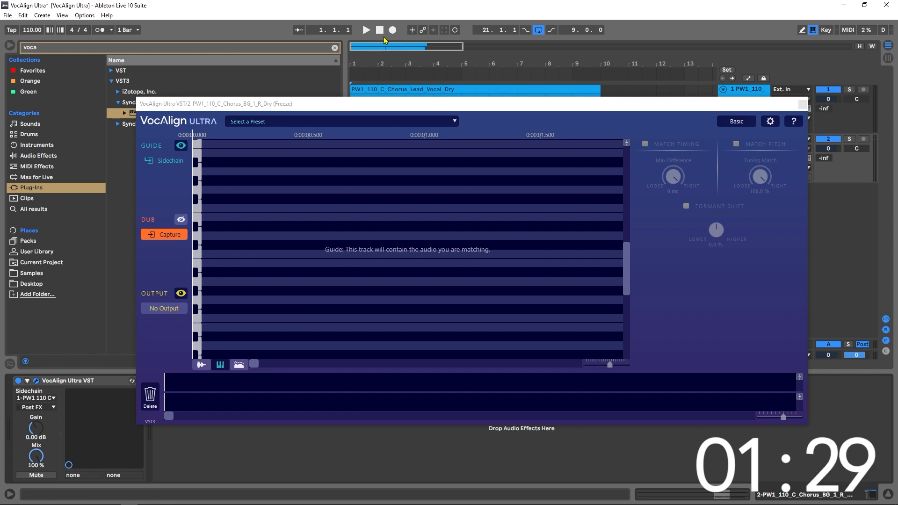
pyautogui.click(163, 234)
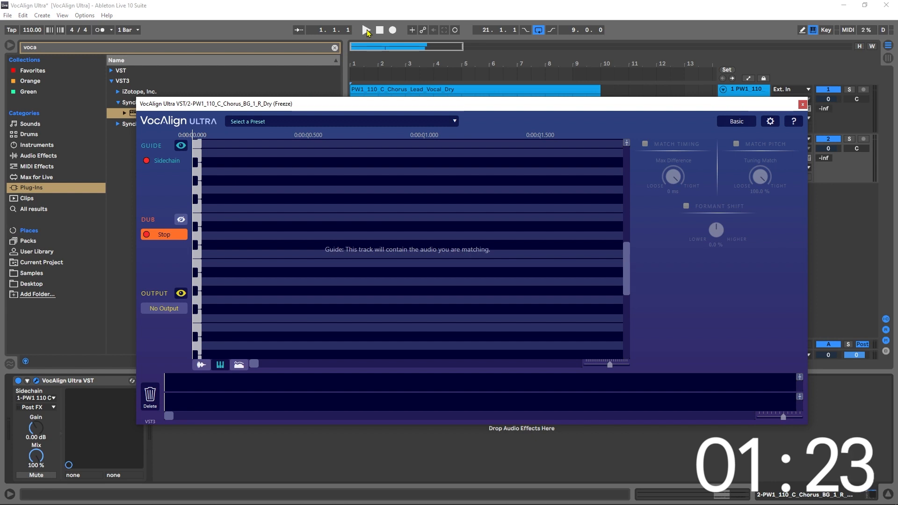
pyautogui.click(367, 30)
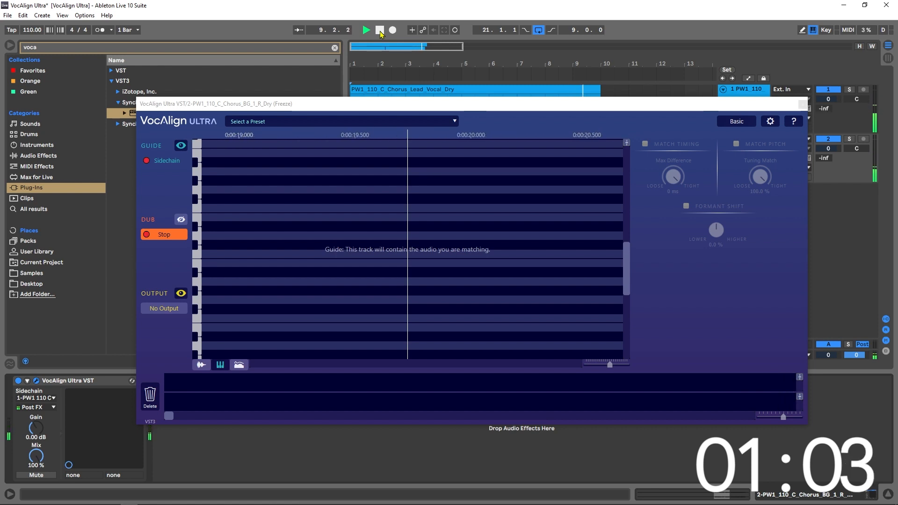
pyautogui.click(380, 30)
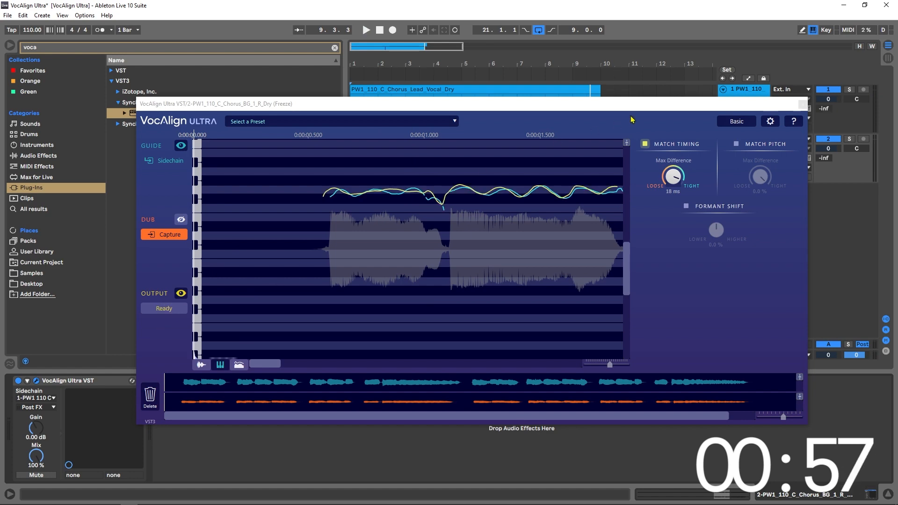
# Show the waveform display and compare the guide, dub and output timing with the arrangement clips around bars 1 and 5
pyautogui.click(201, 365)
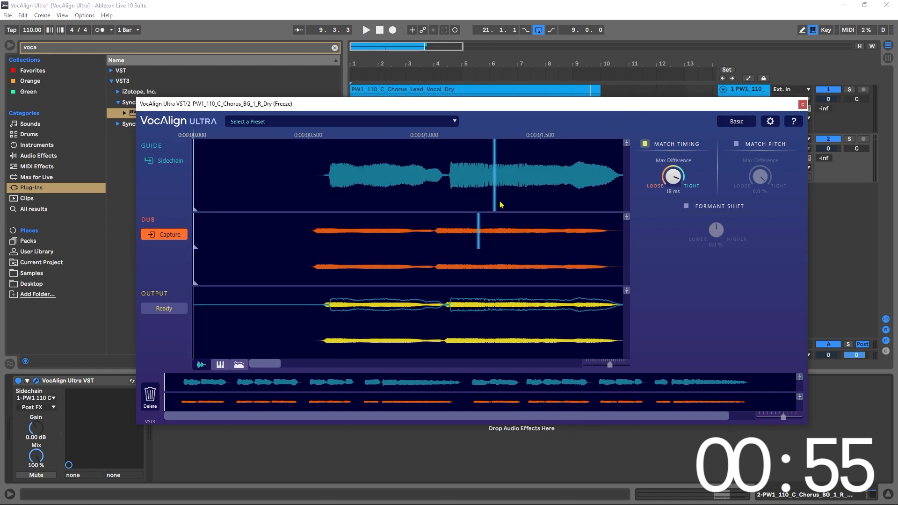
pyautogui.moveTo(667, 108); pyautogui.dragTo(695, 209)
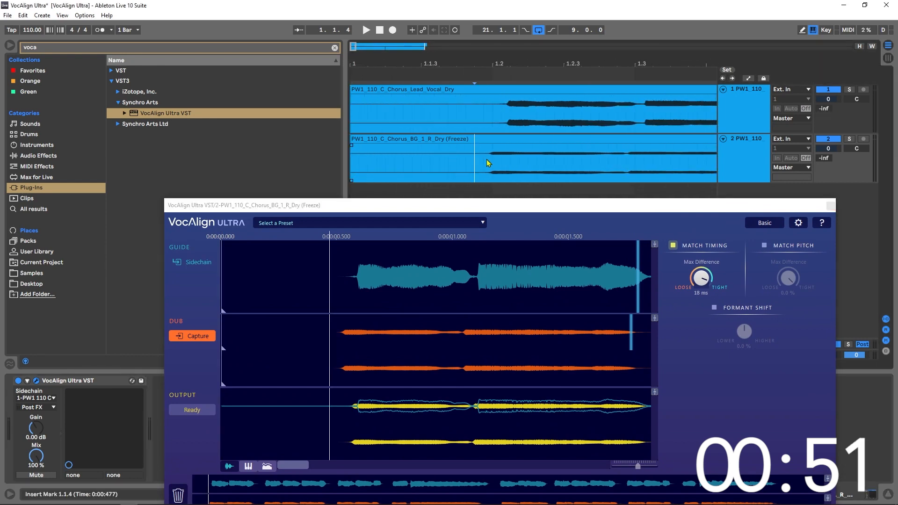
pyautogui.moveTo(474, 161); pyautogui.dragTo(510, 162)
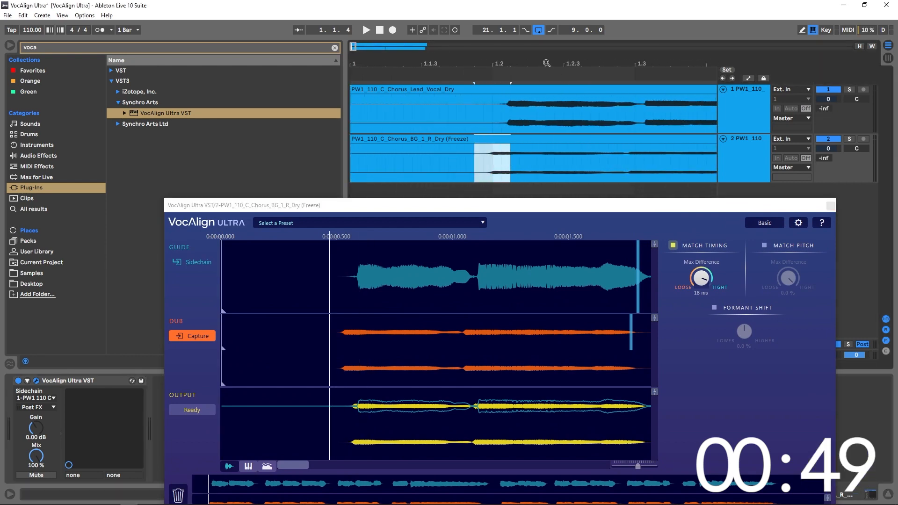
pyautogui.moveTo(547, 62); pyautogui.dragTo(547, 43)
pyautogui.moveTo(448, 43); pyautogui.dragTo(362, 43)
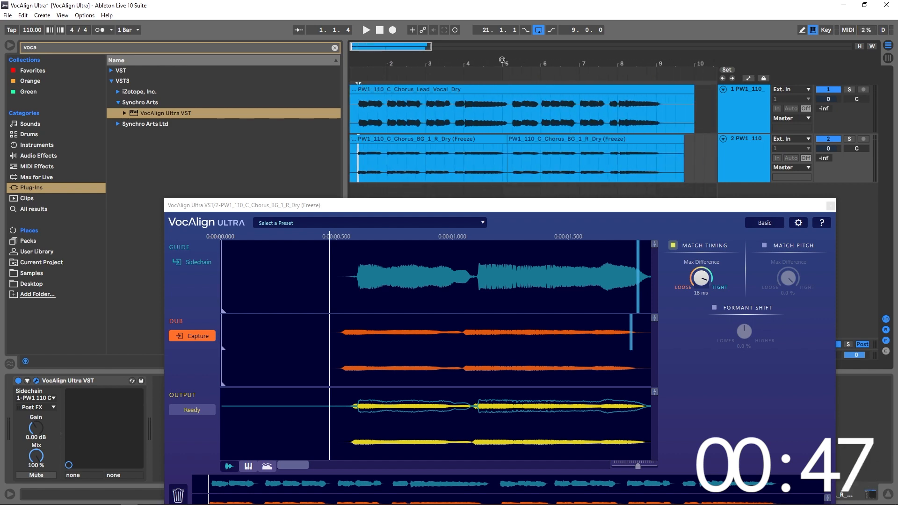
pyautogui.moveTo(514, 60); pyautogui.dragTo(515, 171)
pyautogui.click(514, 171)
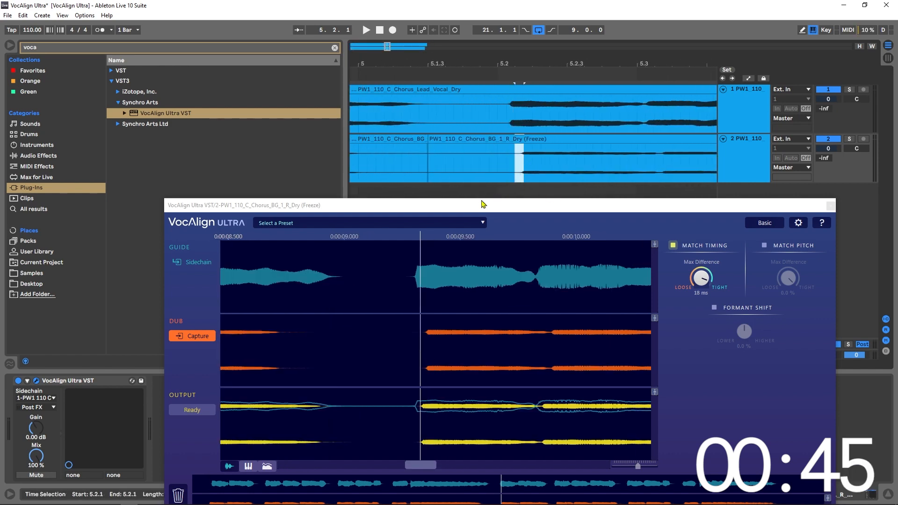
pyautogui.moveTo(471, 204)
pyautogui.mouseDown()
pyautogui.moveTo(469, 86)
pyautogui.moveTo(477, 179)
pyautogui.mouseUp()
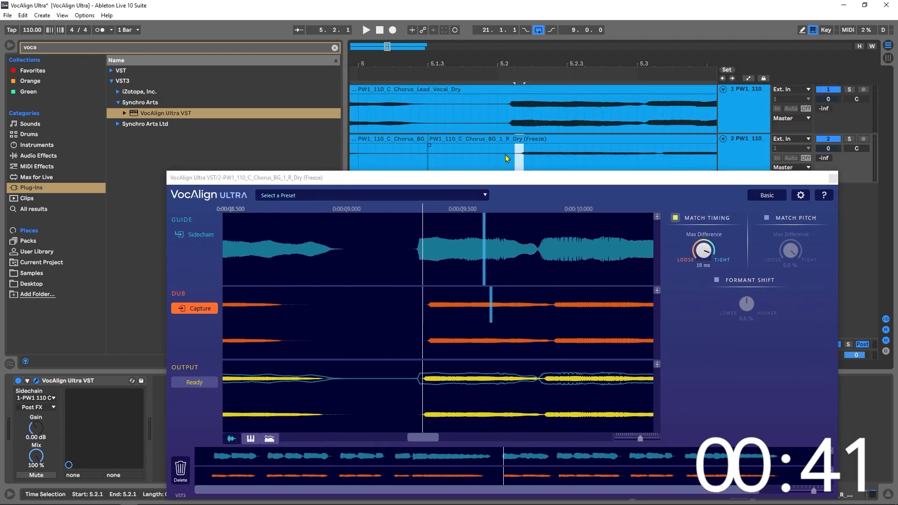
pyautogui.click(438, 117)
pyautogui.click(601, 117)
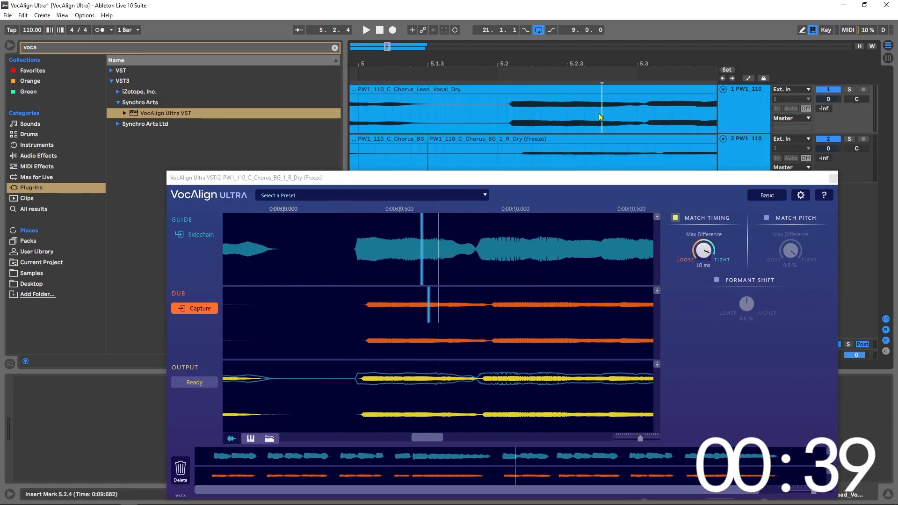
pyautogui.click(515, 156)
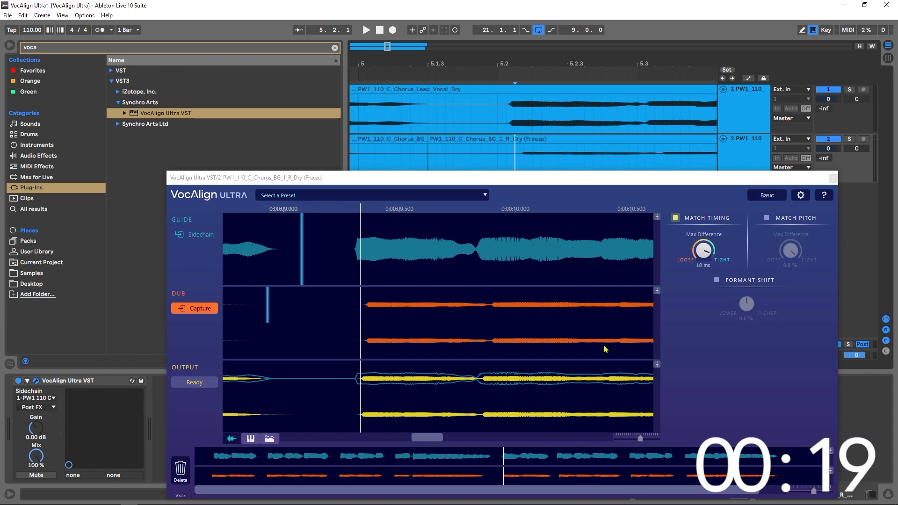
# Tighten the Match Timing Max Difference to 0 ms and play back the aligned vocals
pyautogui.moveTo(707, 257); pyautogui.dragTo(707, 250)
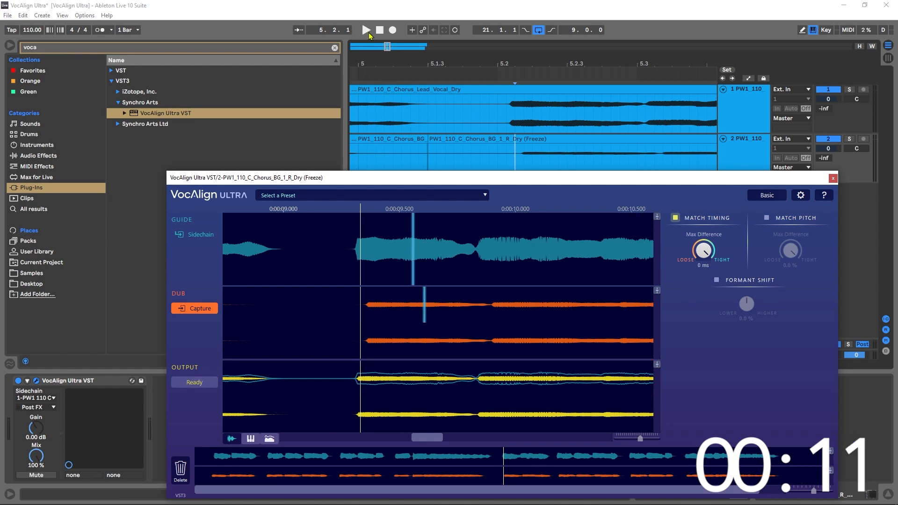
pyautogui.click(368, 32)
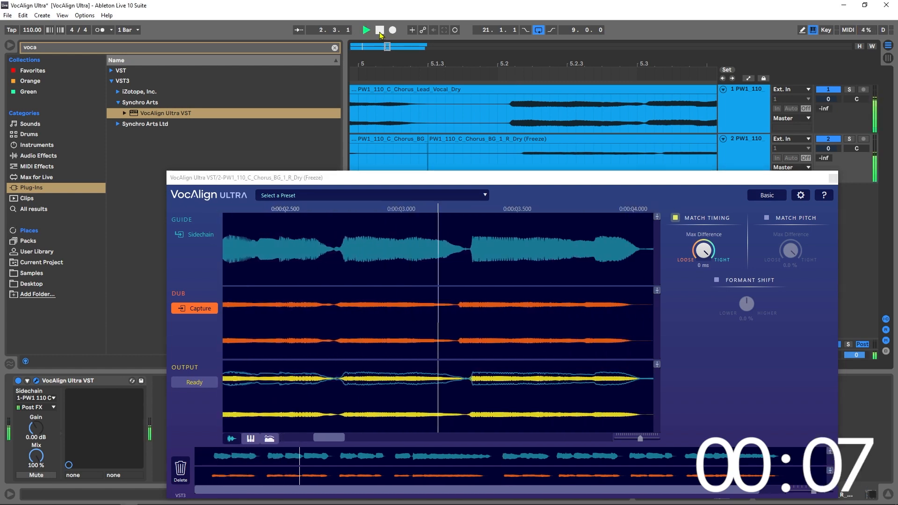
pyautogui.click(380, 31)
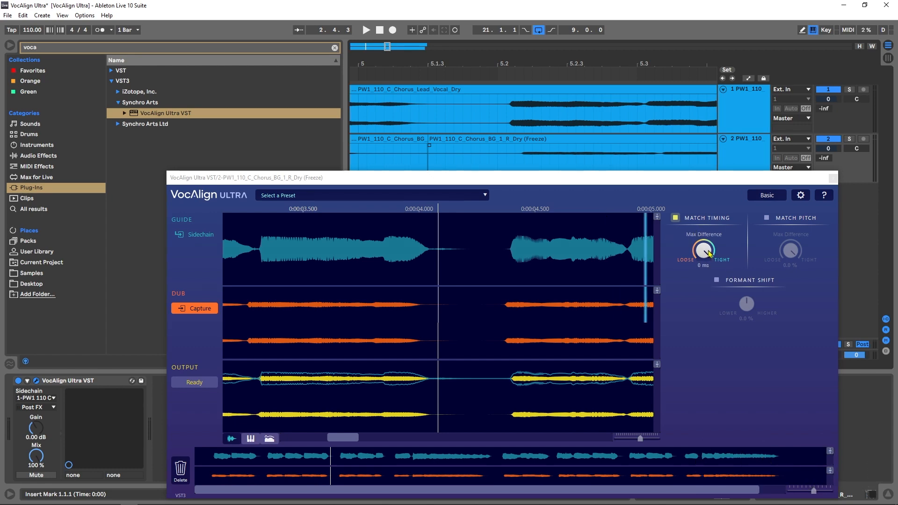
# Loosen the Match Timing Max Difference to 37 ms and play back the aligned vocals
pyautogui.moveTo(710, 253); pyautogui.dragTo(705, 263)
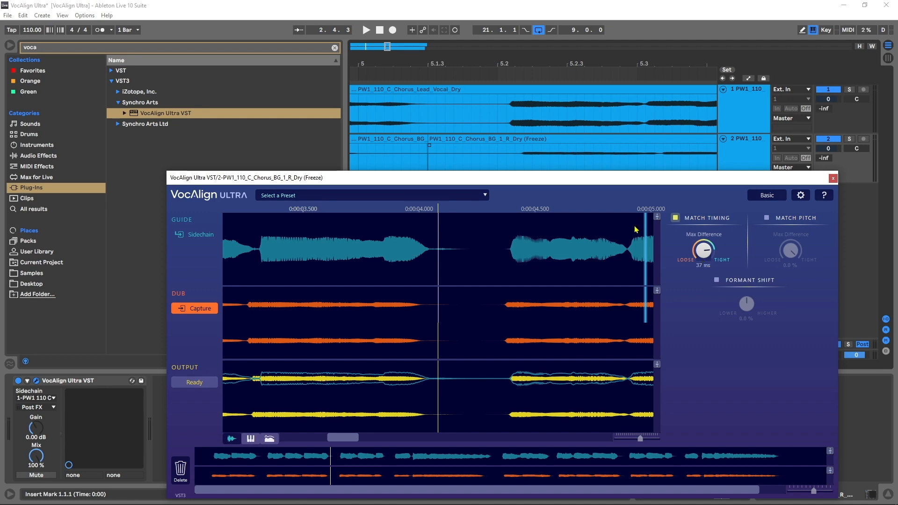
pyautogui.click(366, 30)
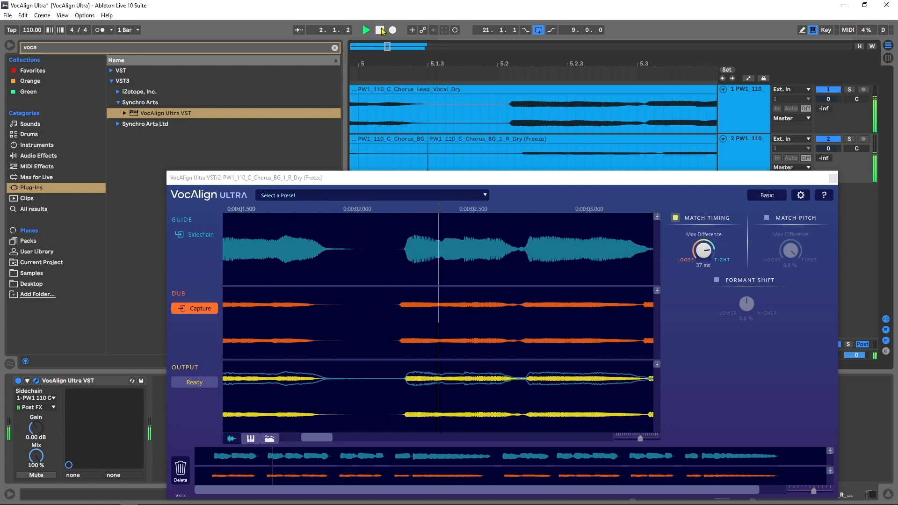
pyautogui.click(380, 30)
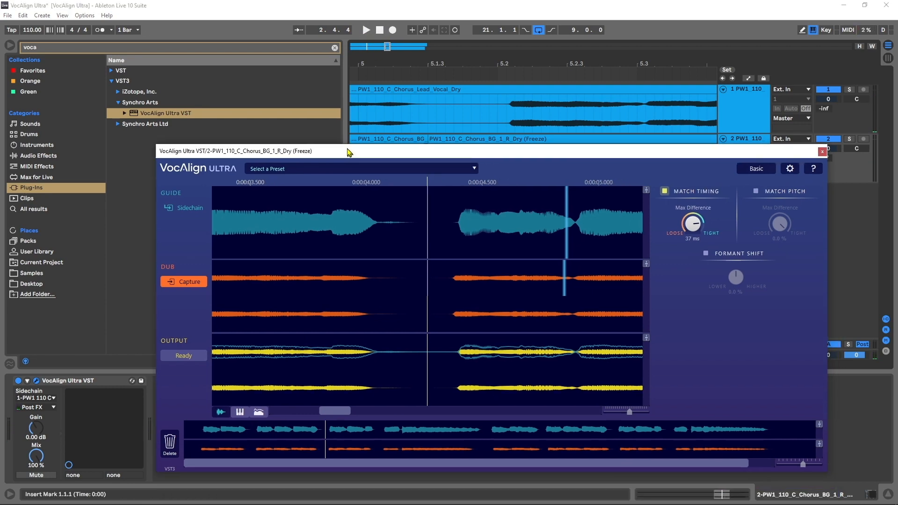
# Enable Match Pitch, with the pitch display shown and the plug-in expanded to its Advanced controls
pyautogui.moveTo(346, 178); pyautogui.dragTo(326, 112)
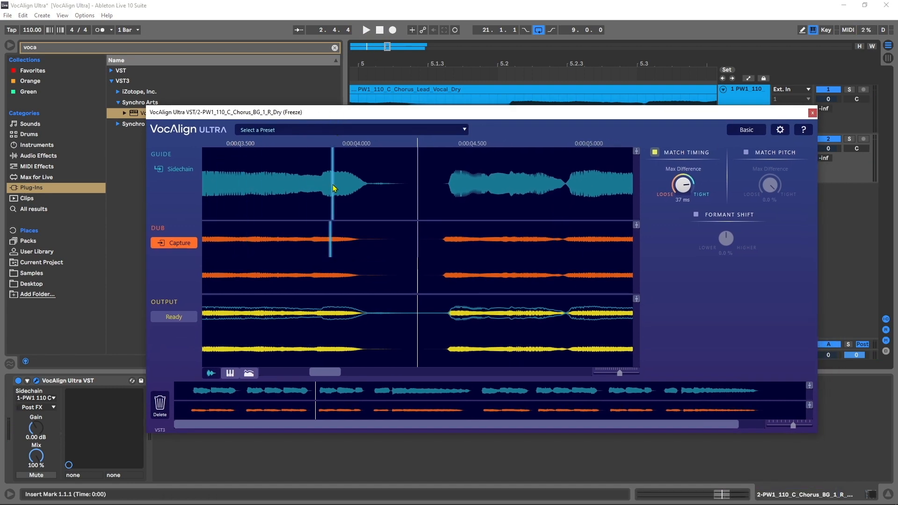
pyautogui.click(746, 153)
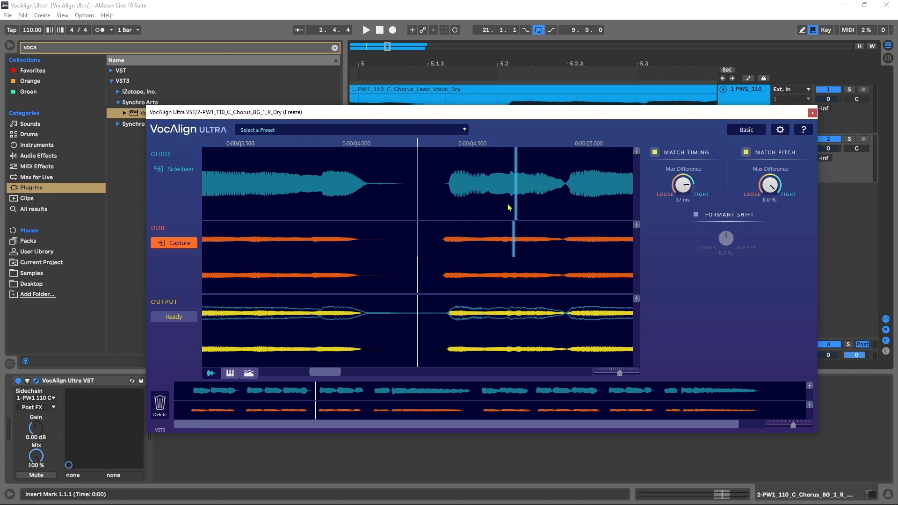
pyautogui.click(229, 374)
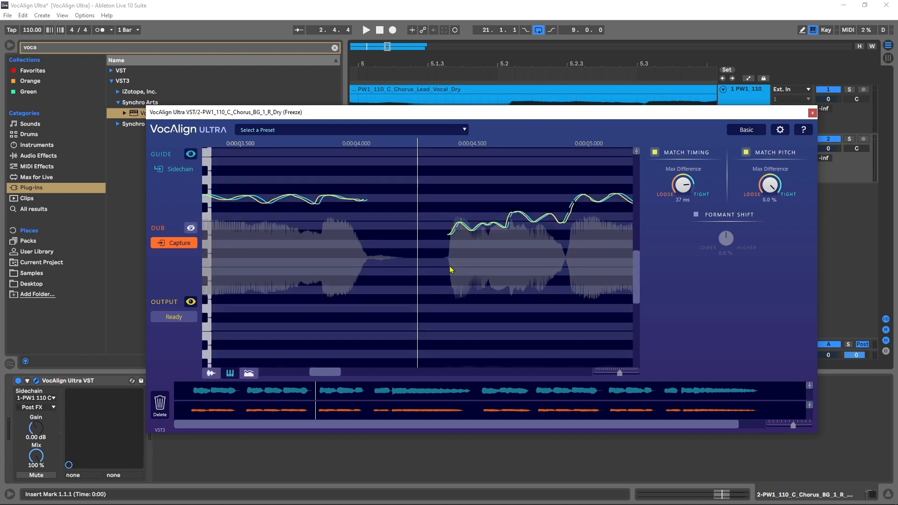
pyautogui.moveTo(329, 374)
pyautogui.mouseDown()
pyautogui.moveTo(283, 373)
pyautogui.moveTo(313, 374)
pyautogui.mouseUp()
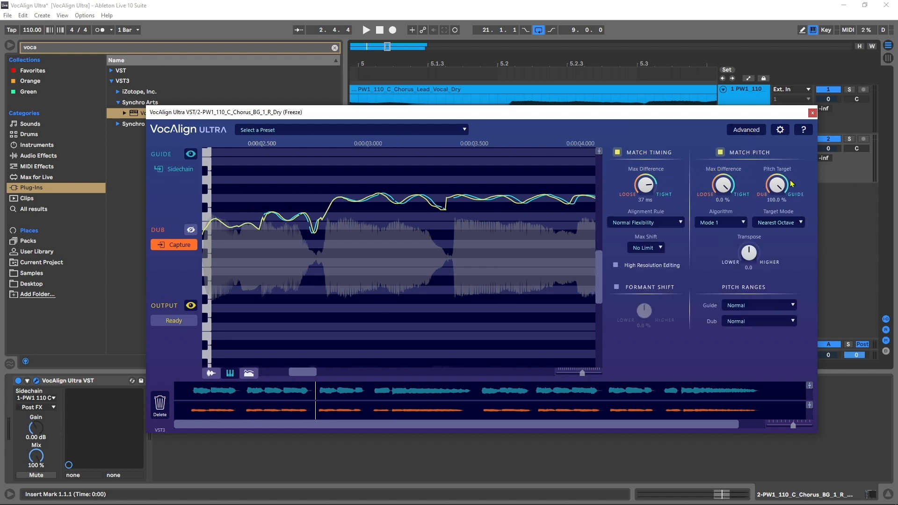
# Try a Pitch Target of 32% and a pitch Max Difference of 18.1%, and restore both to their previous settings
pyautogui.moveTo(780, 186); pyautogui.dragTo(767, 237)
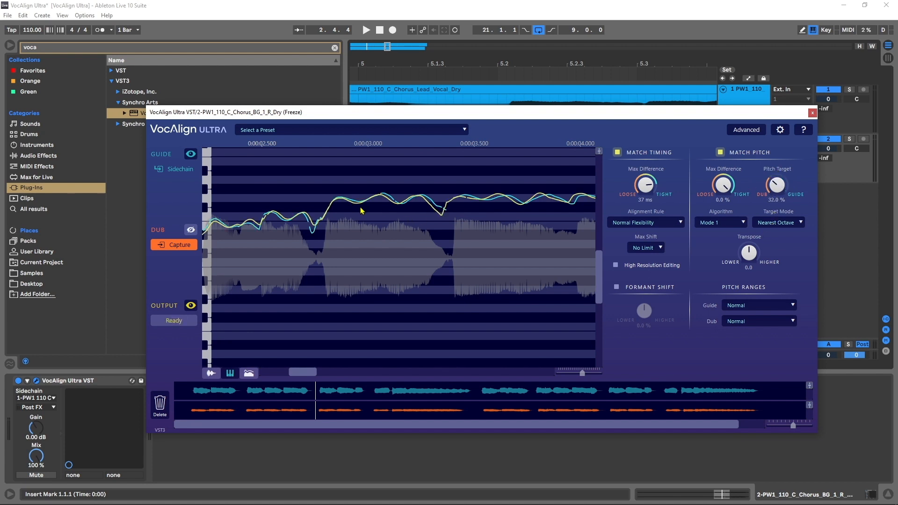
pyautogui.moveTo(718, 232); pyautogui.dragTo(718, 243)
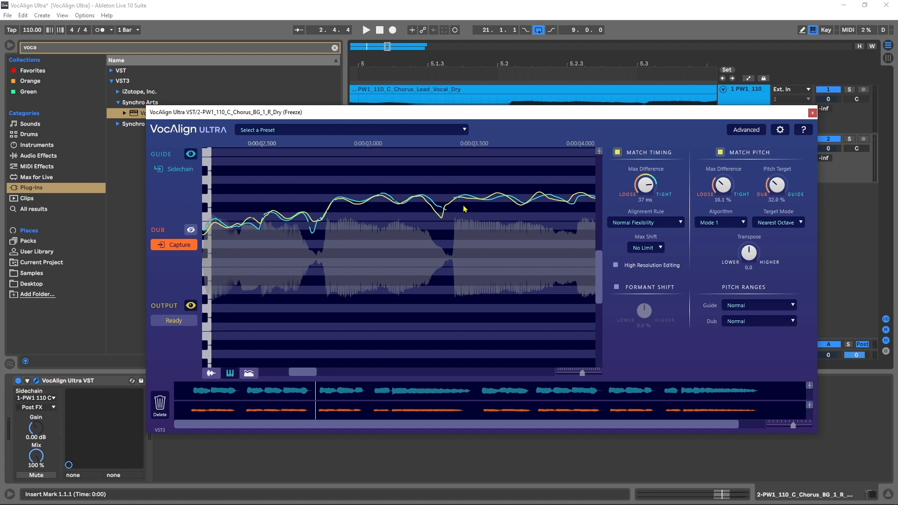
pyautogui.doubleClick(725, 193)
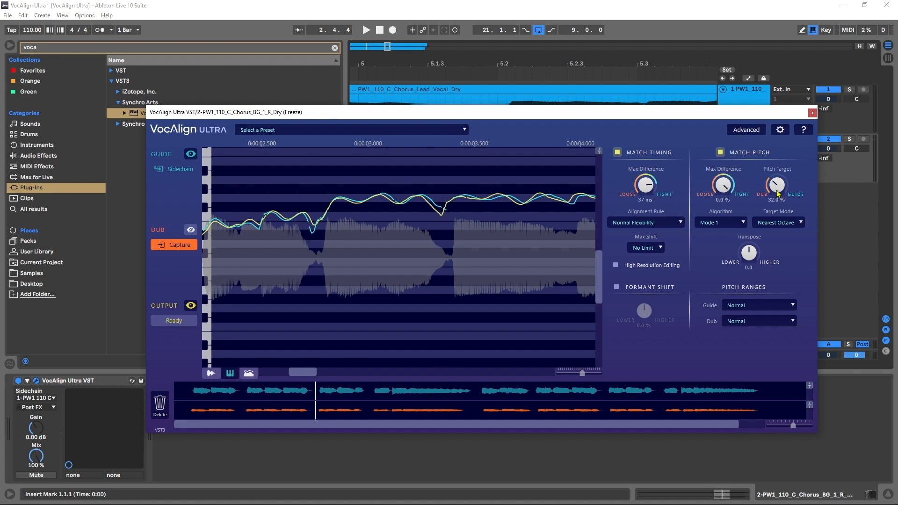
pyautogui.moveTo(778, 193); pyautogui.dragTo(791, 157)
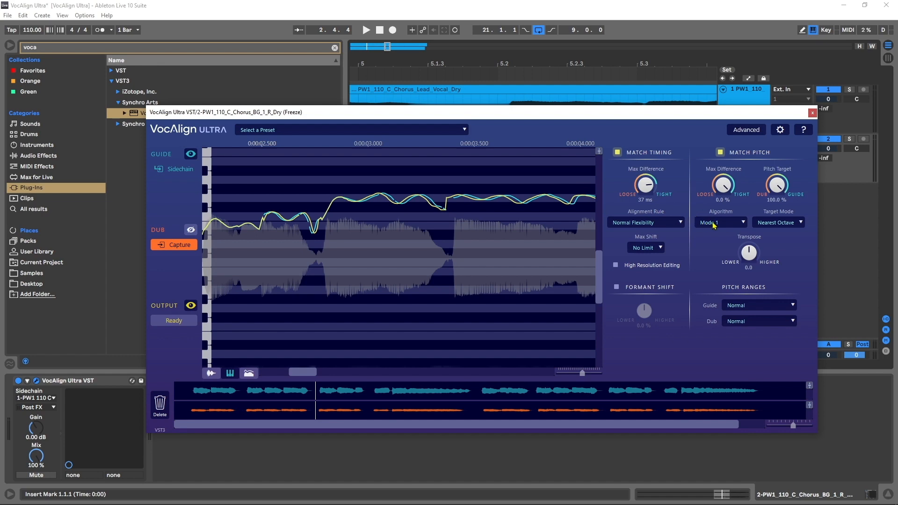
# Review the choices available for Target Mode, the guide's pitch range and the Dialogue and Vocal presets without changing any of them
pyautogui.click(774, 223)
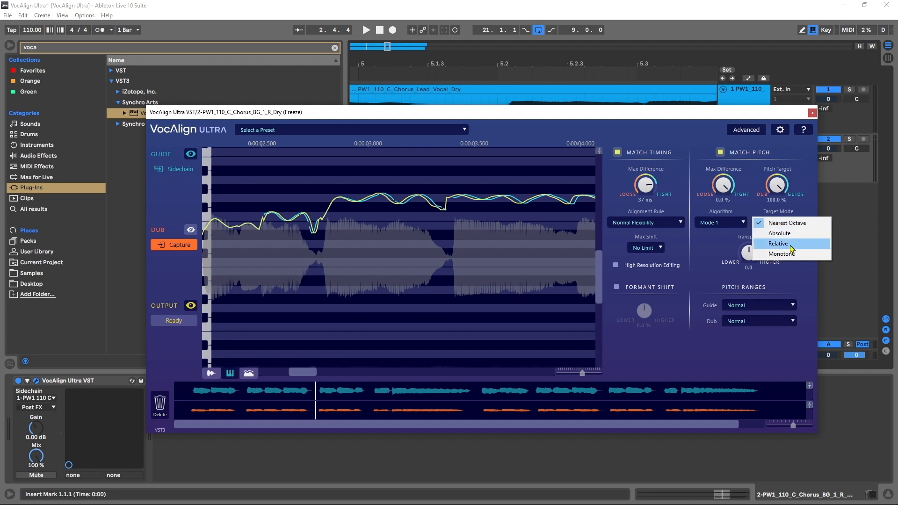
pyautogui.click(720, 248)
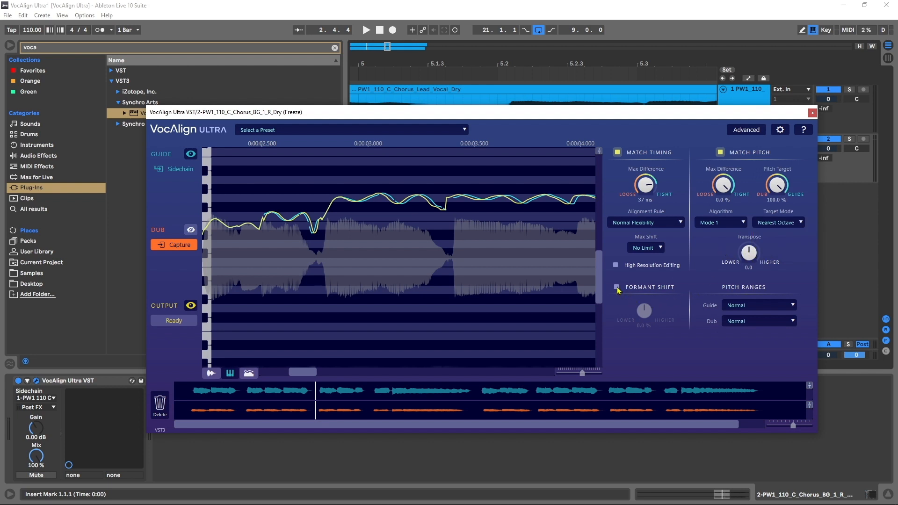
pyautogui.click(764, 309)
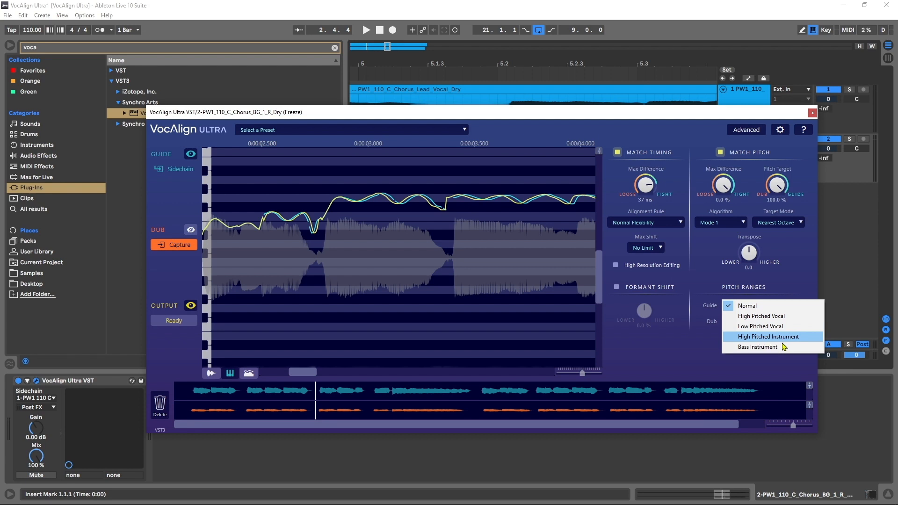
pyautogui.click(705, 352)
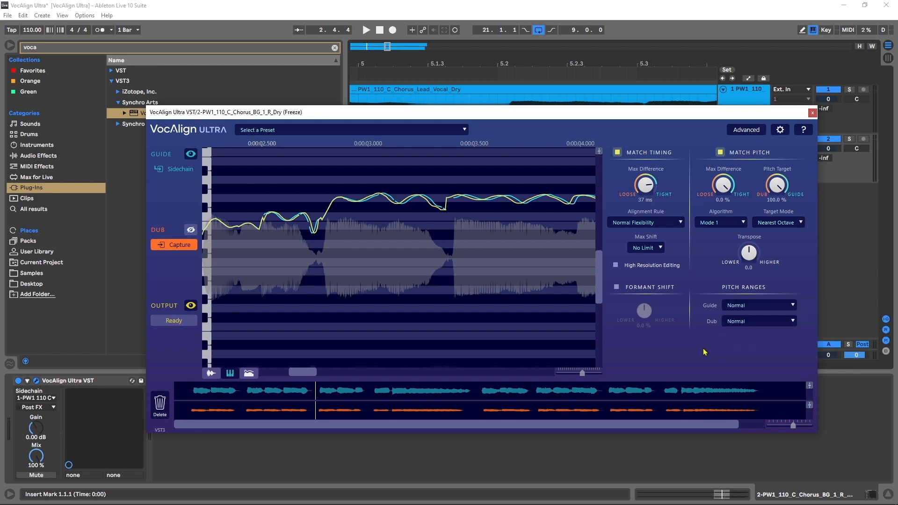
pyautogui.click(326, 134)
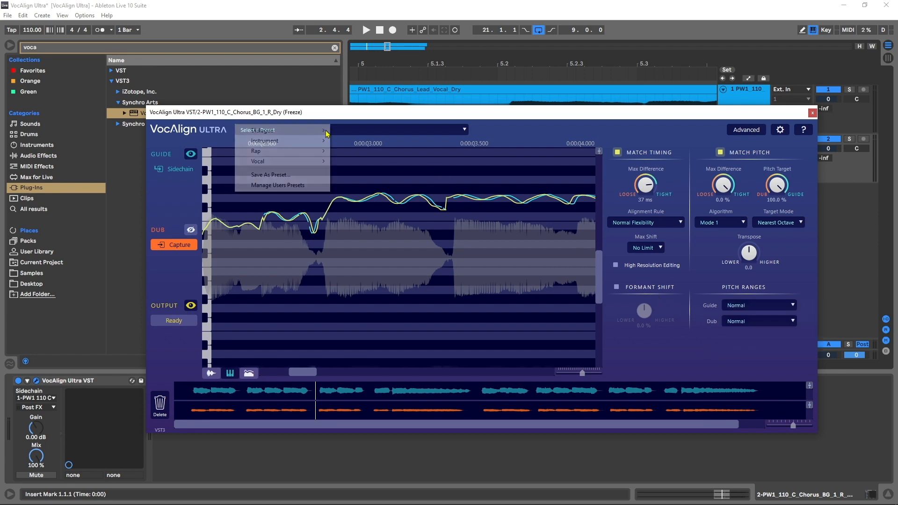
pyautogui.moveTo(314, 134)
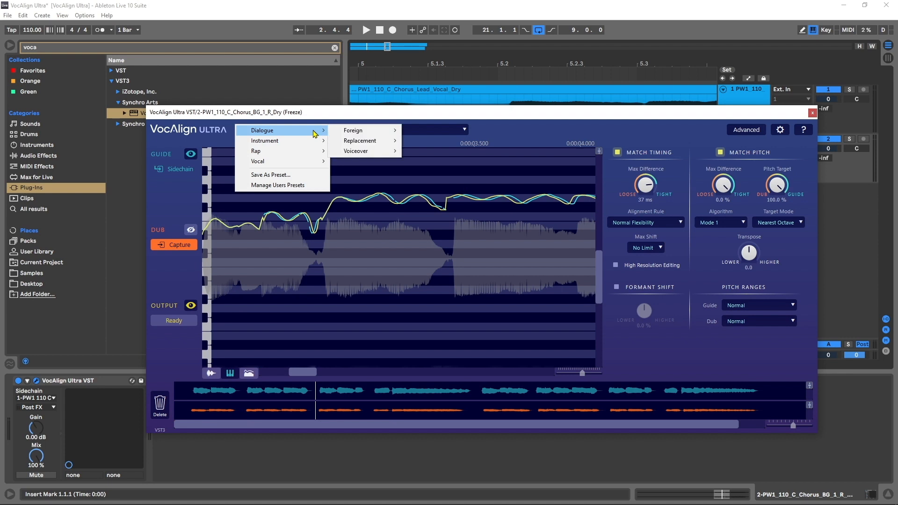
pyautogui.moveTo(307, 157)
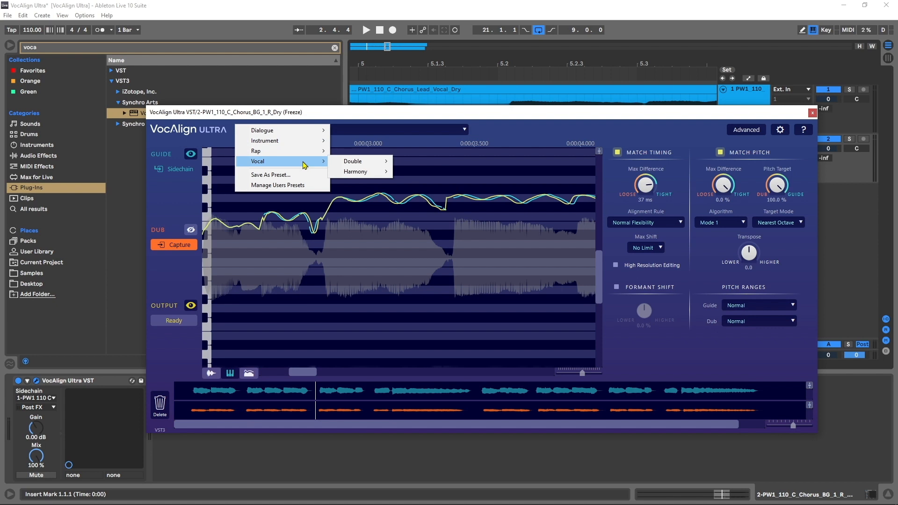
pyautogui.click(477, 135)
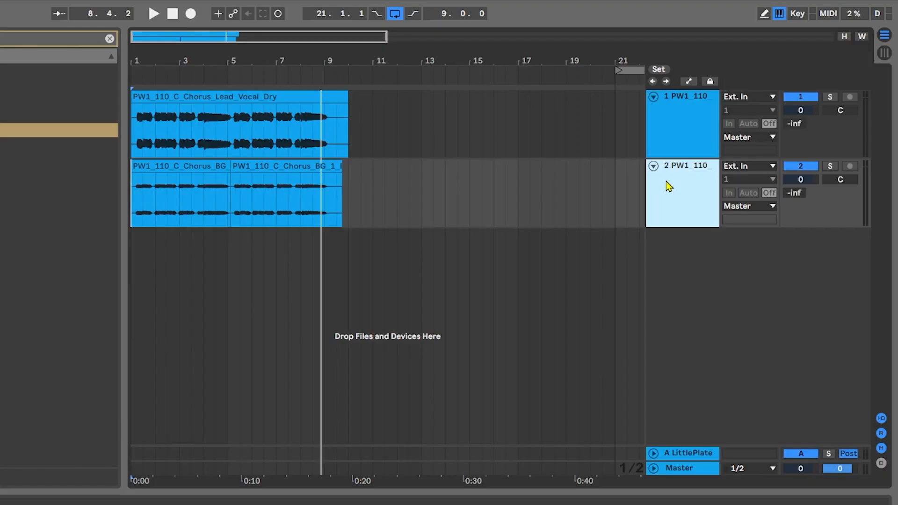
# Freeze the backing vocal track and flatten it to commit the VocAlign processing to audio
pyautogui.rightClick(667, 183)
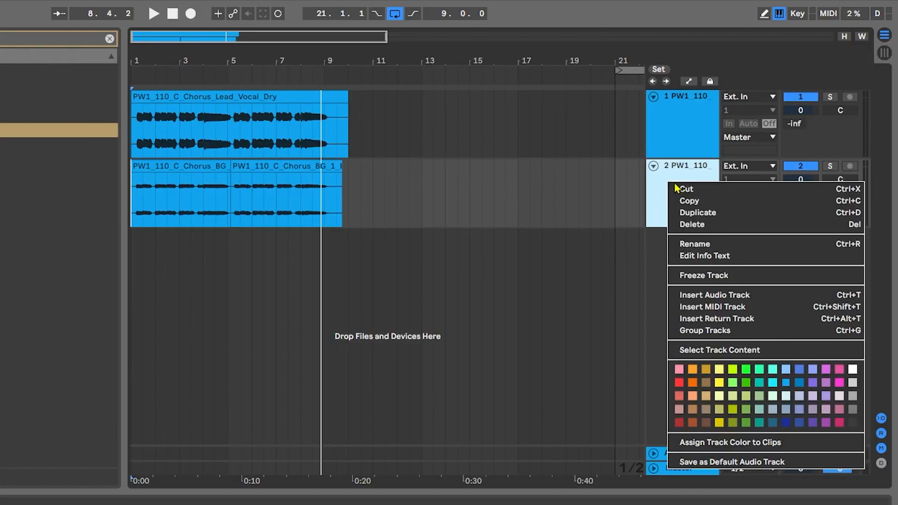
pyautogui.click(687, 273)
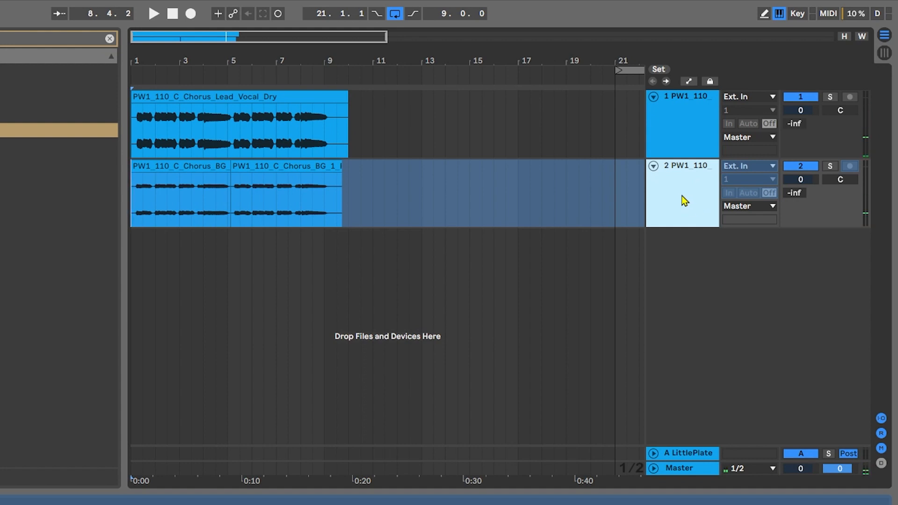
pyautogui.rightClick(685, 200)
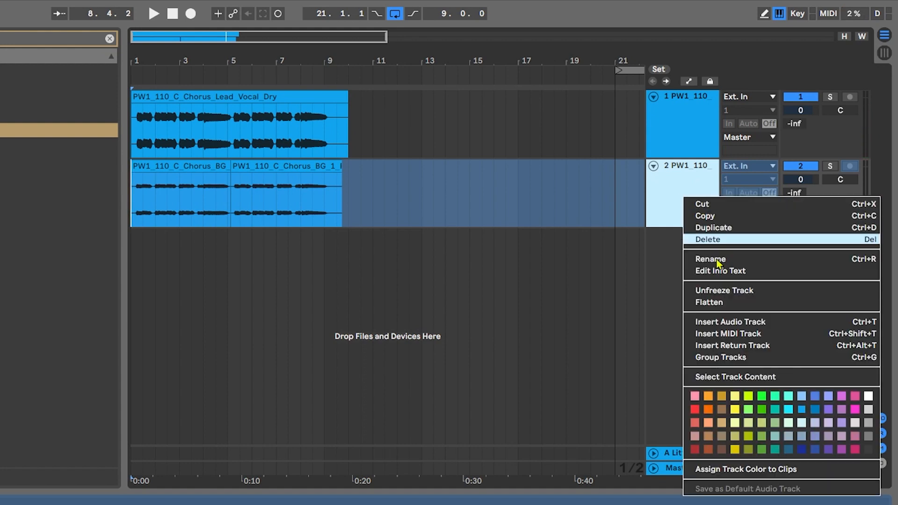
pyautogui.click(707, 303)
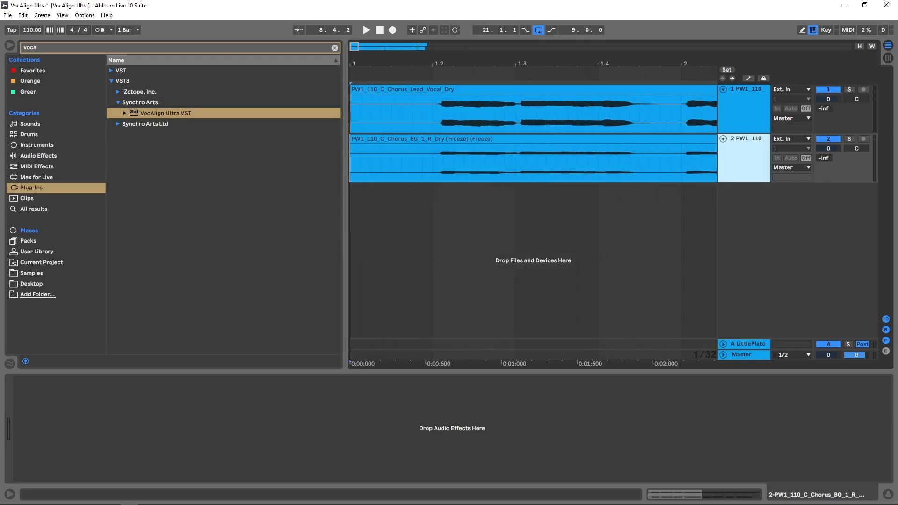
# Play the lead and flattened backing vocals together from 1.2.1, and stop playback after a short listen
pyautogui.click(496, 167)
pyautogui.moveTo(498, 167); pyautogui.dragTo(650, 113)
pyautogui.moveTo(642, 63); pyautogui.dragTo(639, 21)
pyautogui.click(375, 159)
pyautogui.press('space')
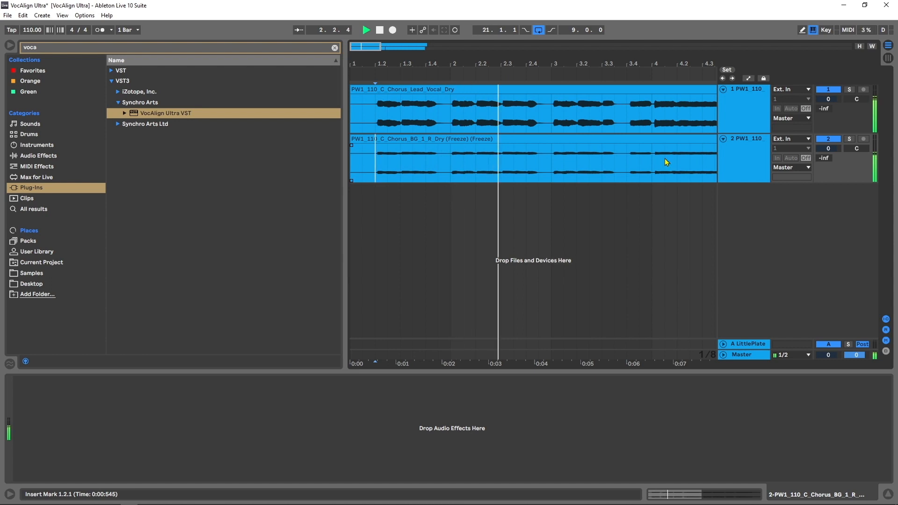
pyautogui.press('space')
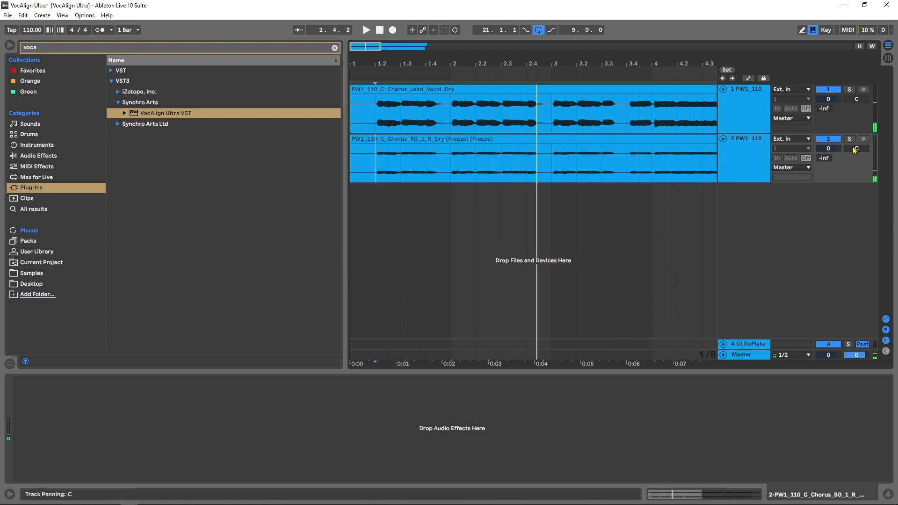